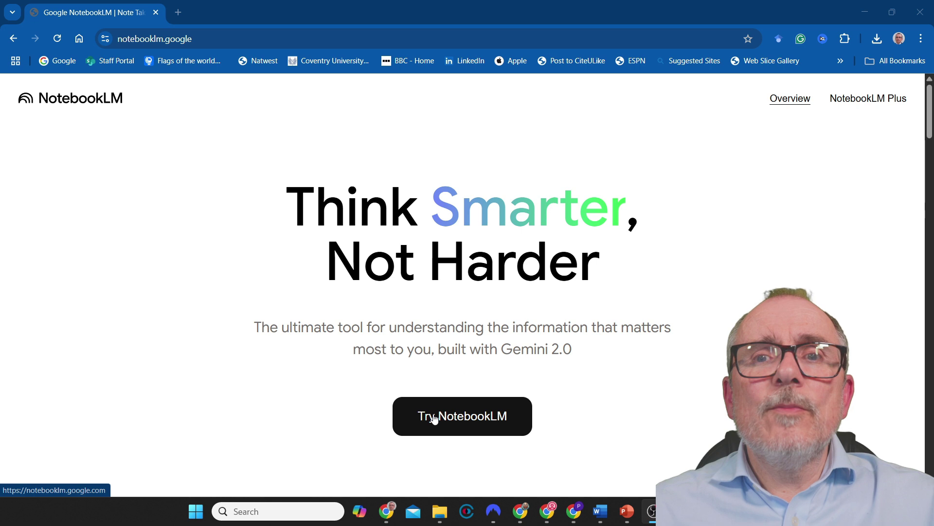
# Open NotebookLM from its landing page and create a new notebook.
pyautogui.click(434, 418)
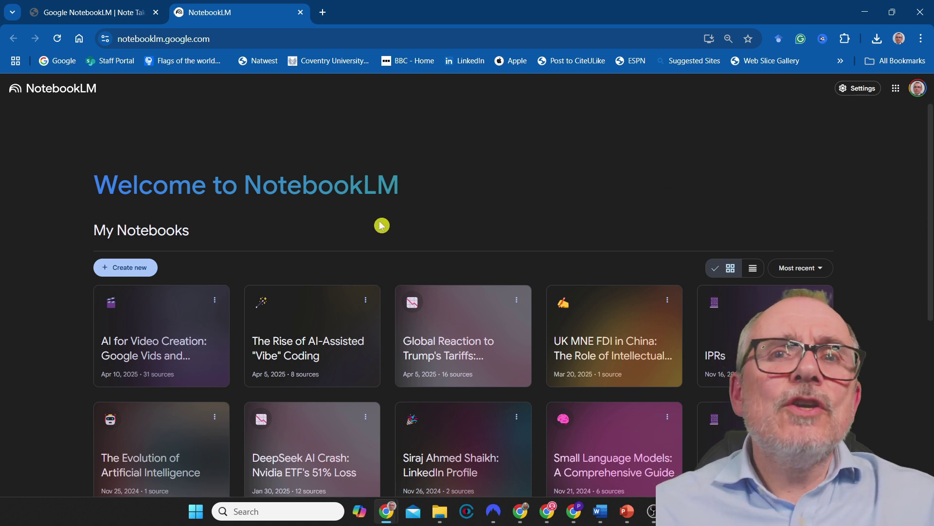
pyautogui.scroll(-3, 287, 303)
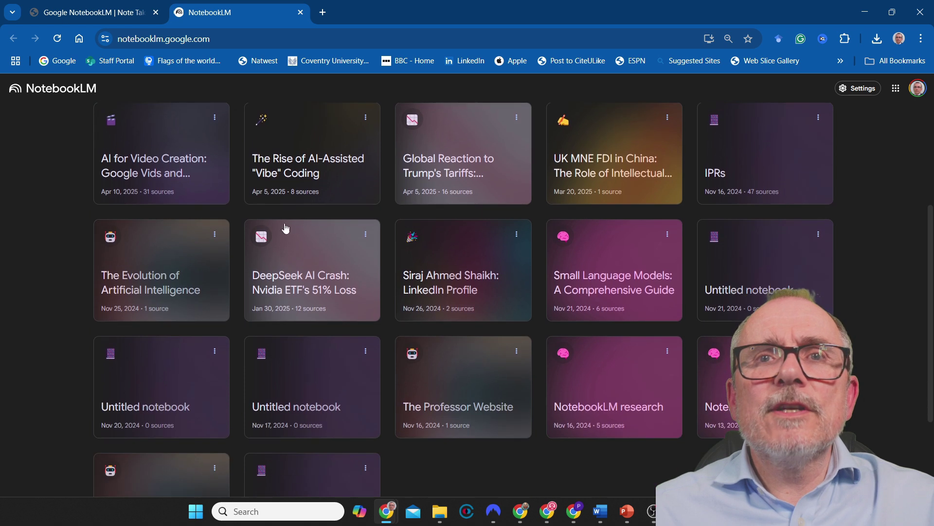
pyautogui.scroll(3, 342, 232)
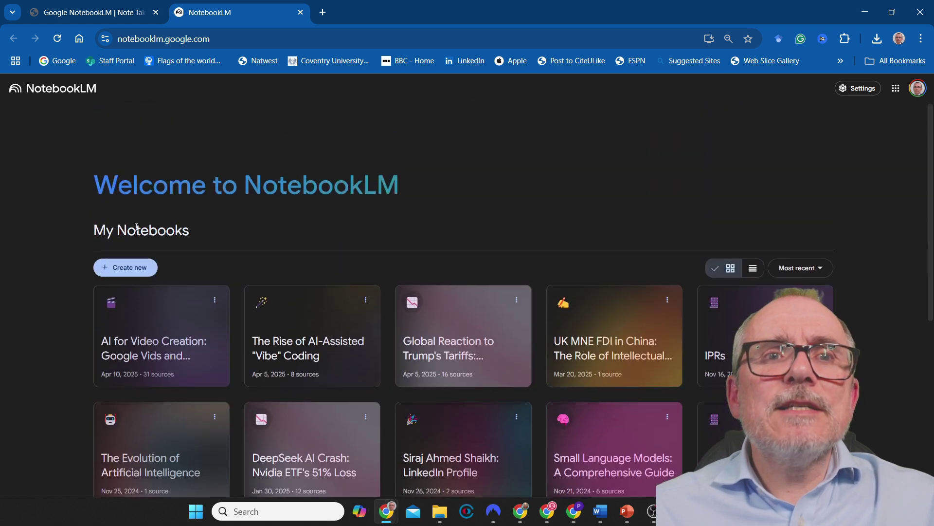
pyautogui.click(138, 268)
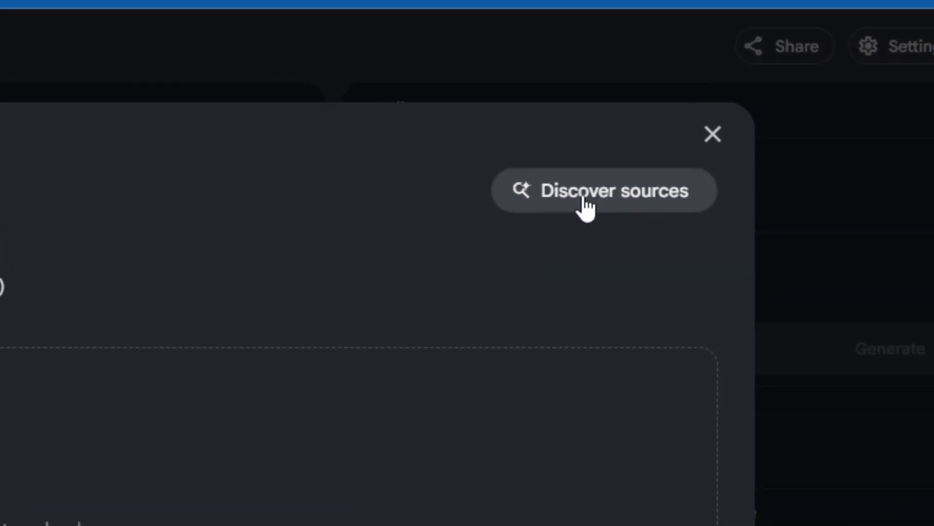
# Discover sources for "I want to research the strengths and weaknesses of the new Chinese LLMs" and import all suggested sources.
pyautogui.click(570, 204)
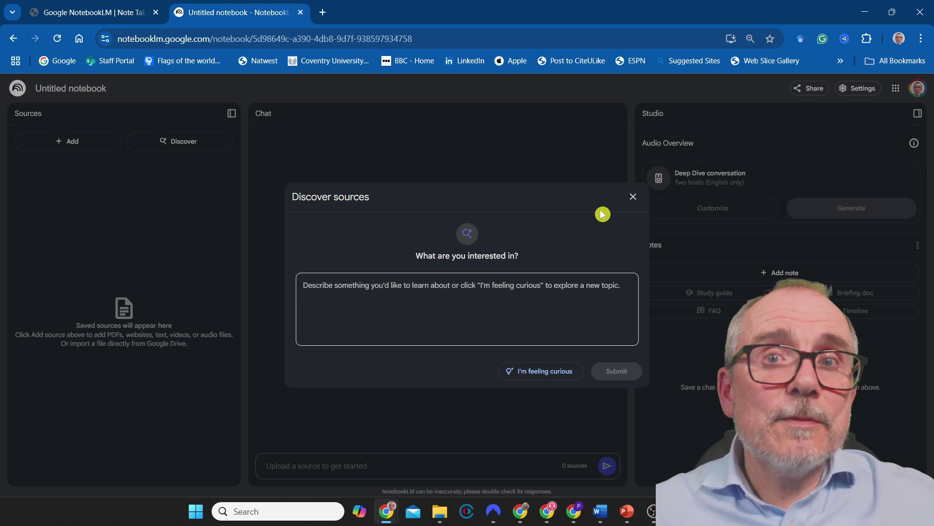
pyautogui.write('I want to research the strengths and weaknesses of the new Chinese LLMs')
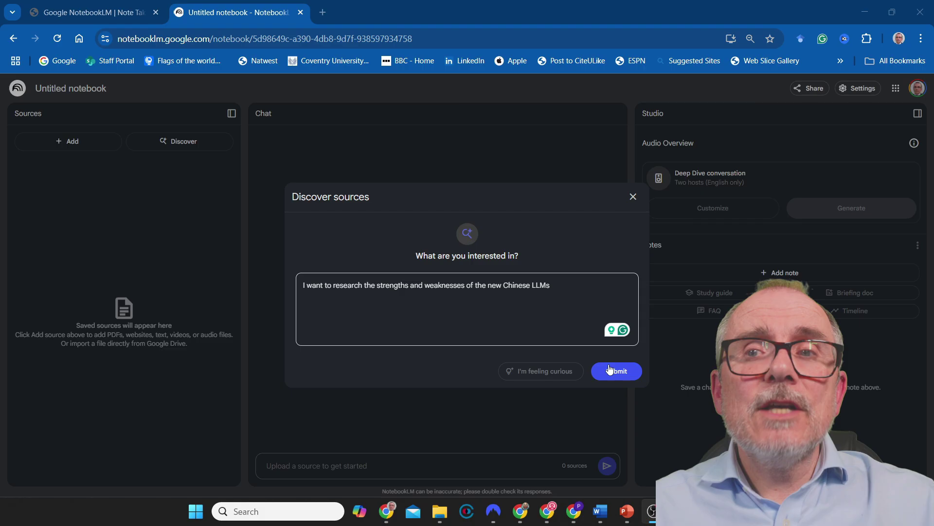
pyautogui.click(610, 369)
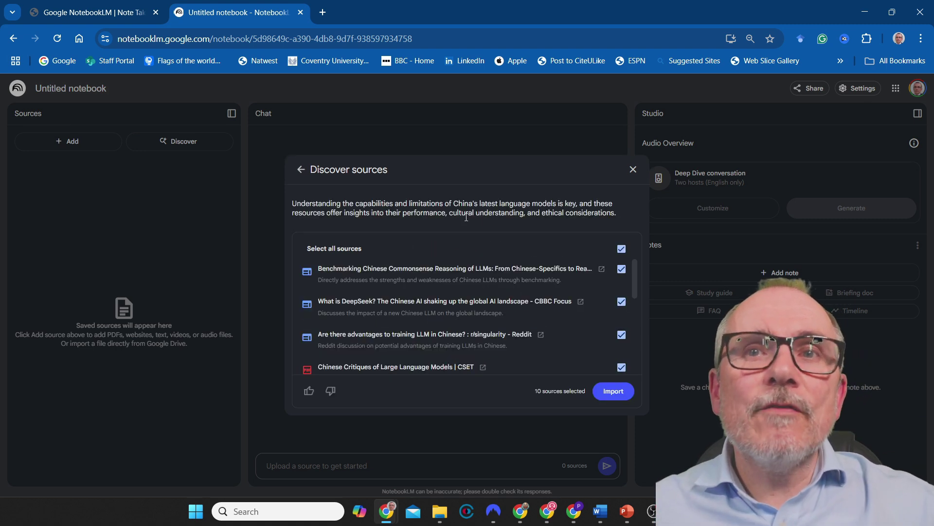
pyautogui.moveTo(462, 177); pyautogui.dragTo(463, 135)
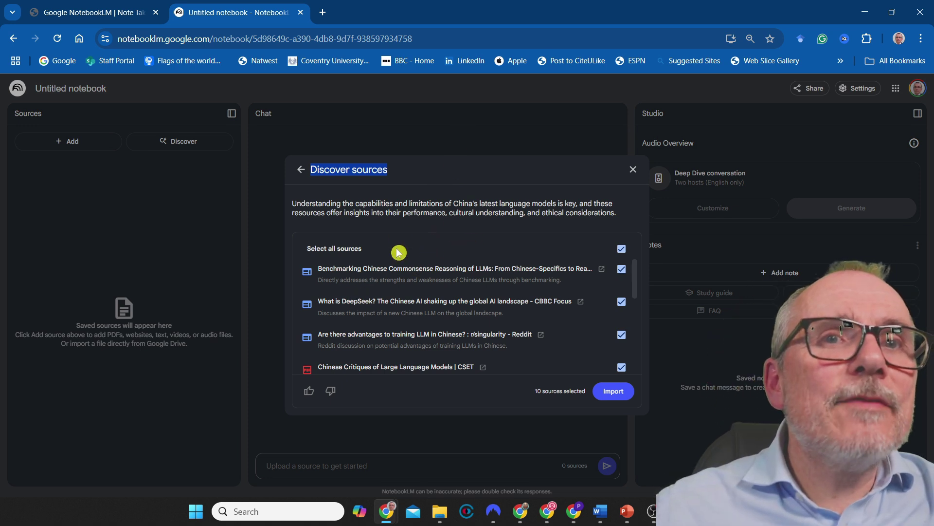
pyautogui.scroll(-5, 363, 316)
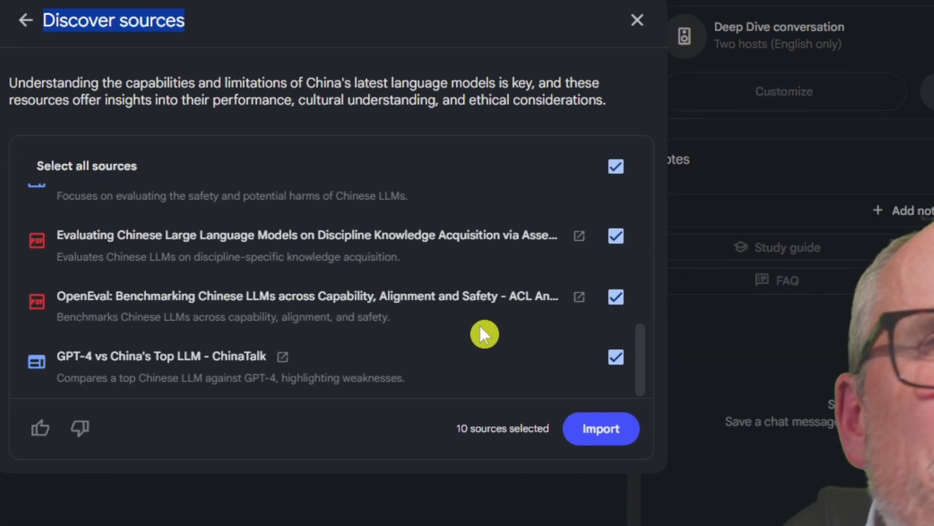
pyautogui.click(601, 428)
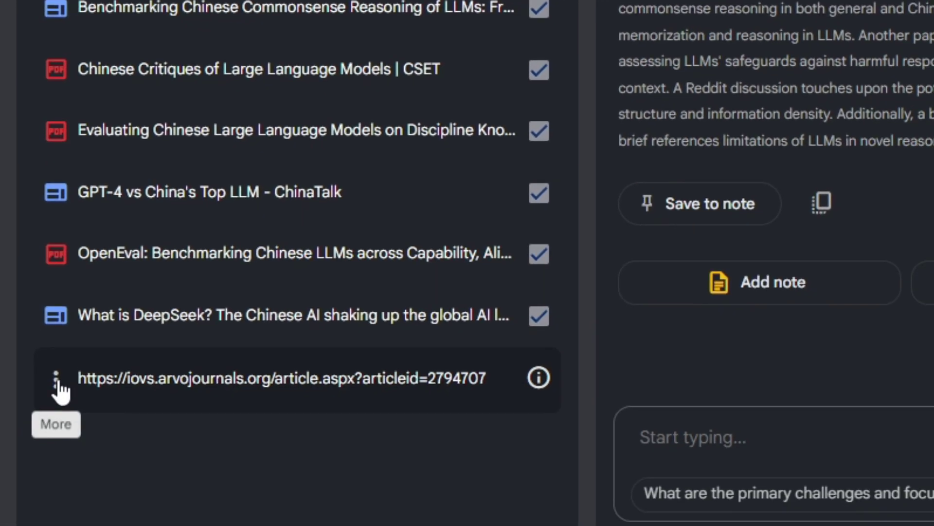
# Remove the iovs.arvojournals.org article from the notebook's sources.
pyautogui.click(56, 381)
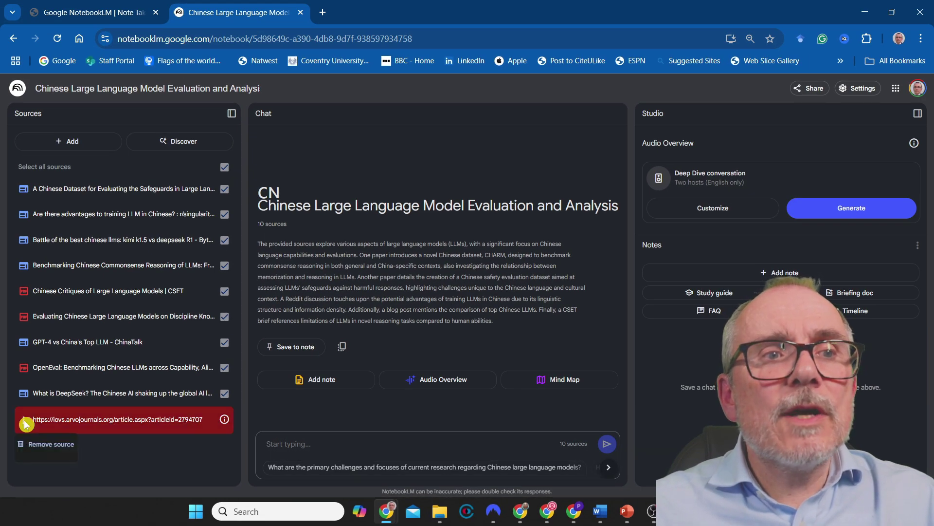
pyautogui.click(35, 445)
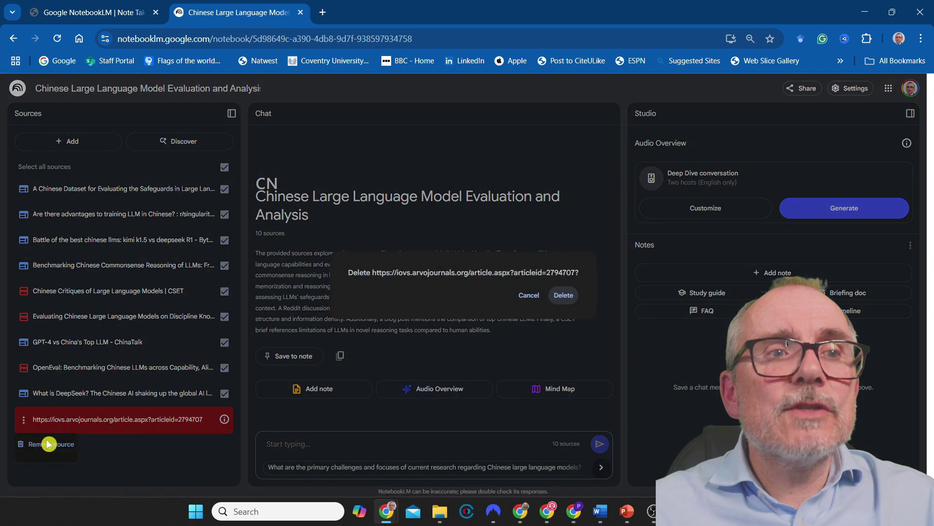
pyautogui.press('Return')
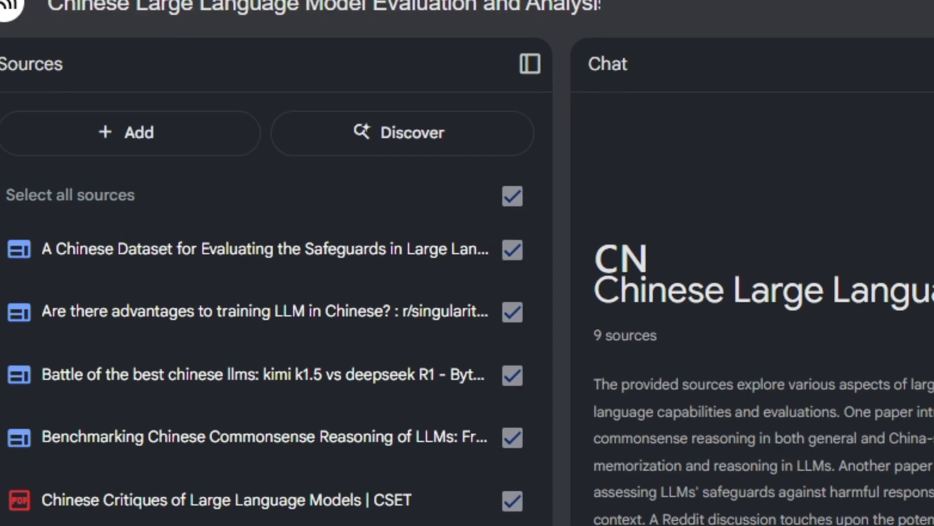
# Discover sources for "find me discussion about the ethical challenges of Chinese LLMs" and import all suggested sources.
pyautogui.click(443, 141)
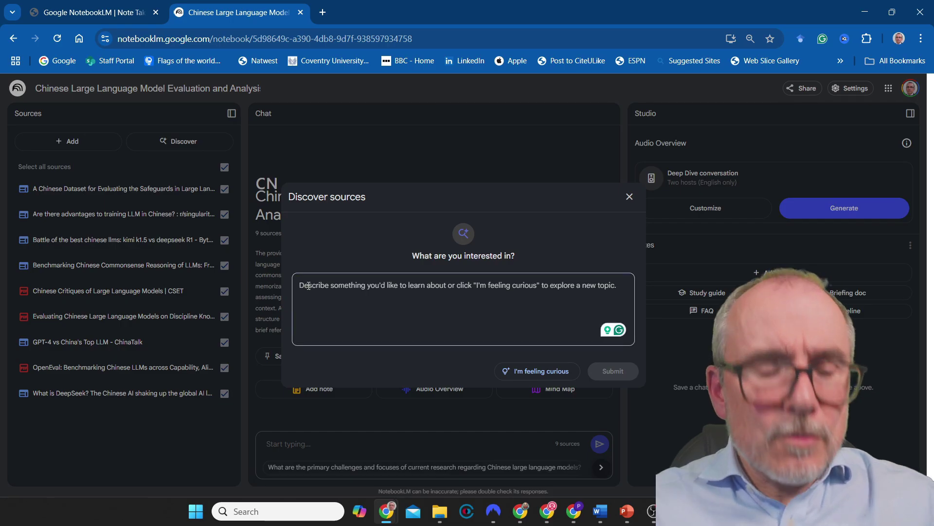
pyautogui.write('find me discussion about the ethical challenges of Chinese LLMs')
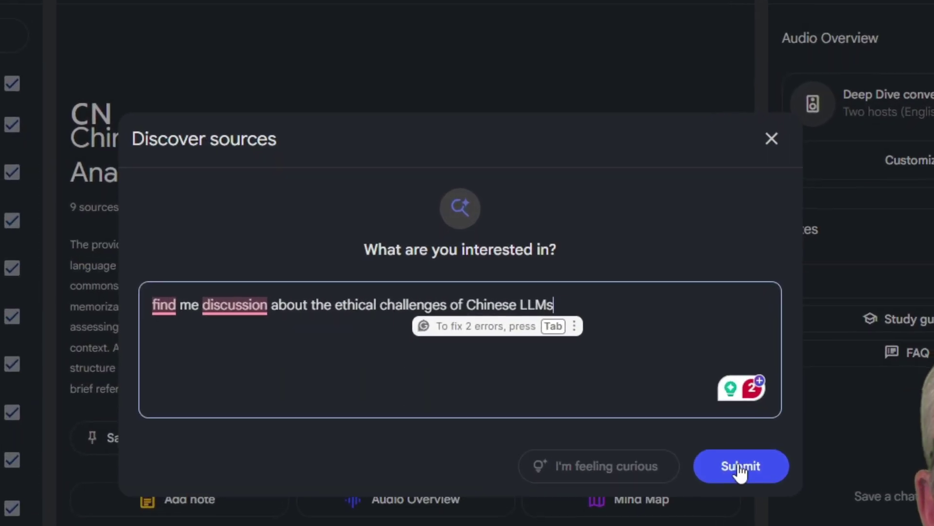
pyautogui.click(755, 478)
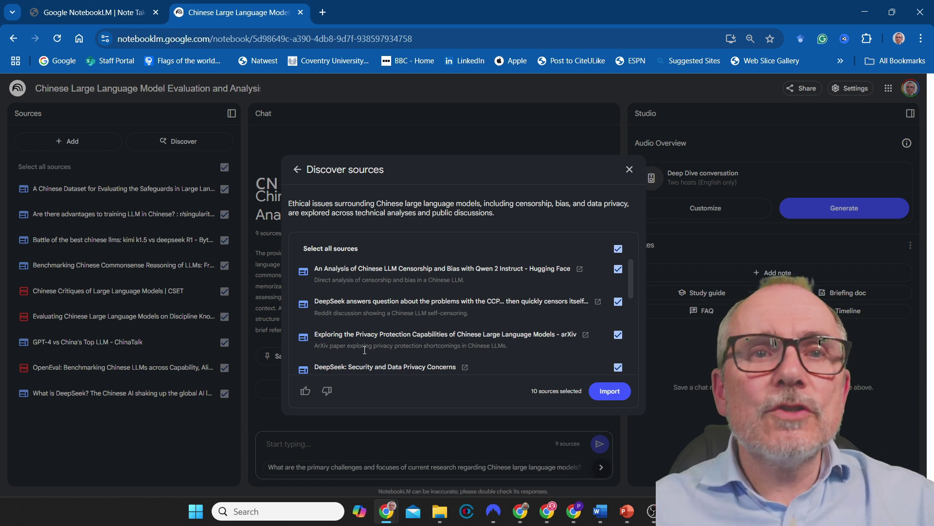
pyautogui.click(605, 391)
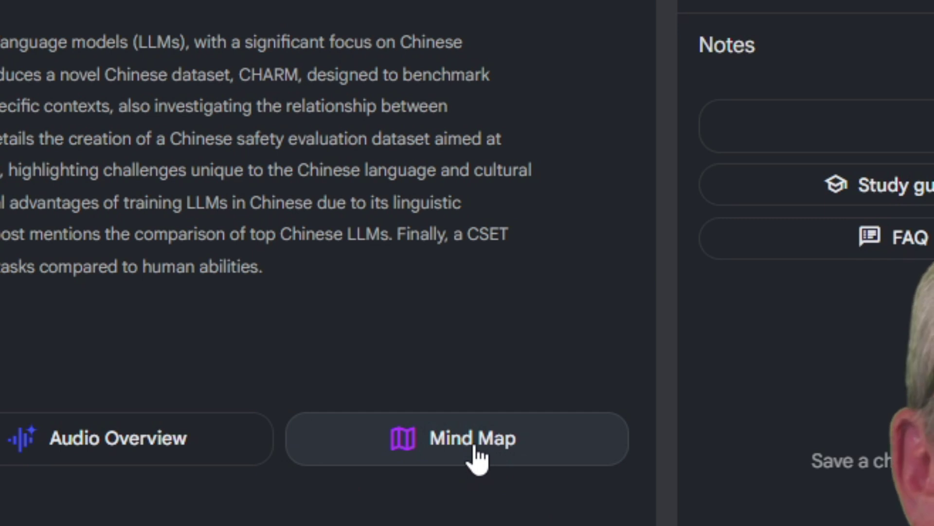
# Generate a mind map from the notebook's sources and open it.
pyautogui.click(475, 447)
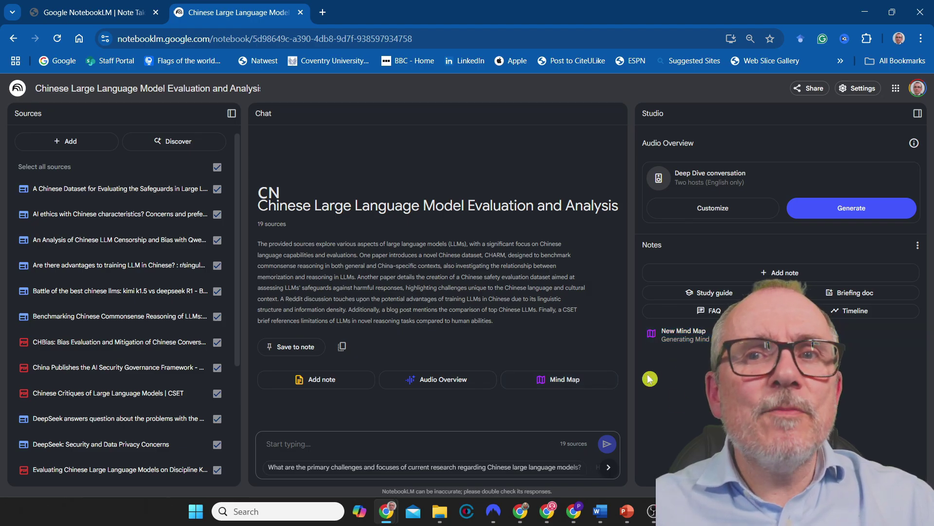
pyautogui.click(665, 340)
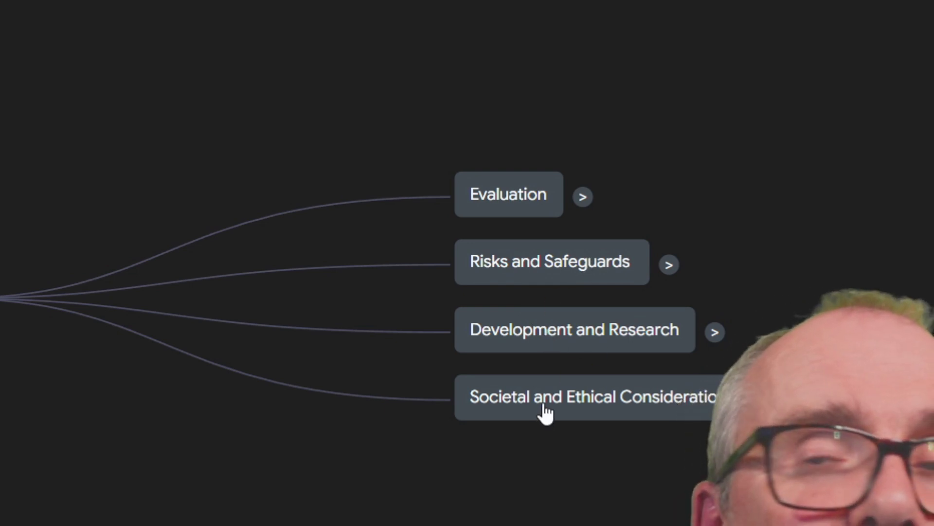
# Expand the mind map's Evaluation and Privacy Protection branches and have the chat discuss Privacy Under Attacks.
pyautogui.click(583, 197)
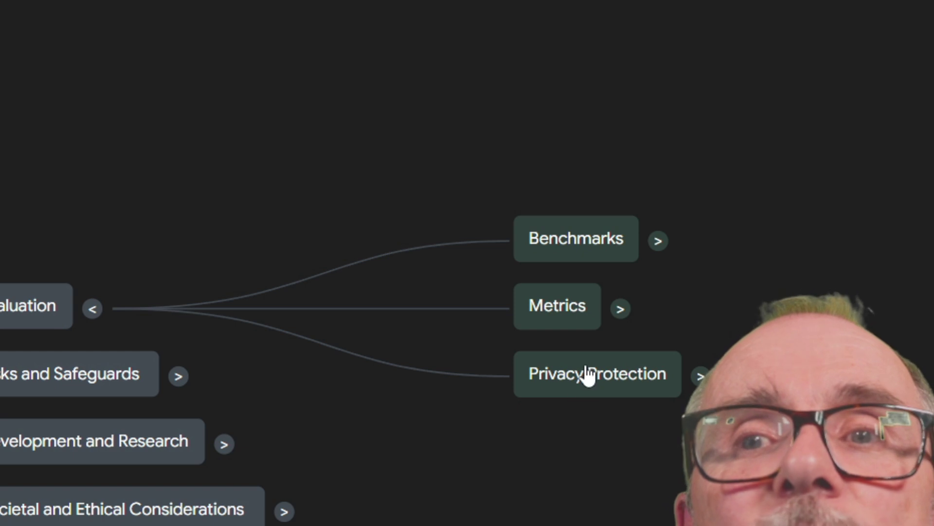
pyautogui.click(699, 376)
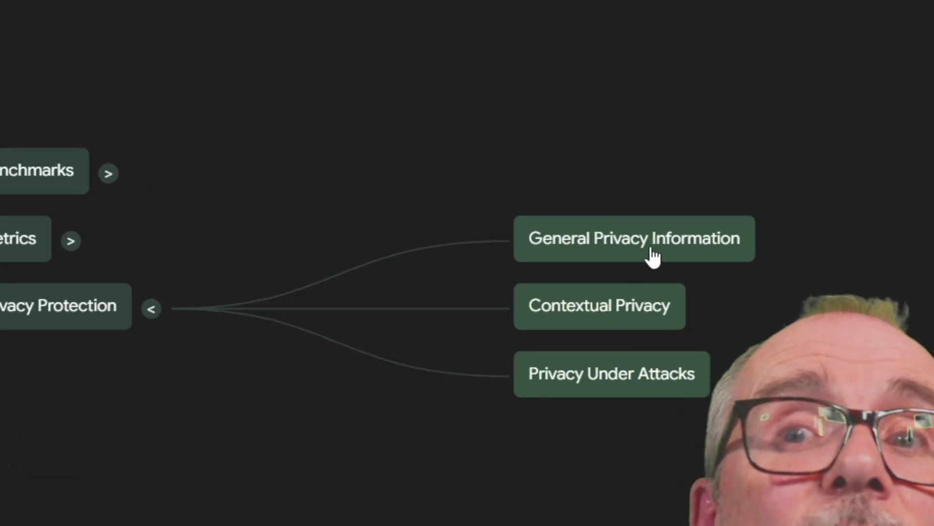
pyautogui.click(629, 382)
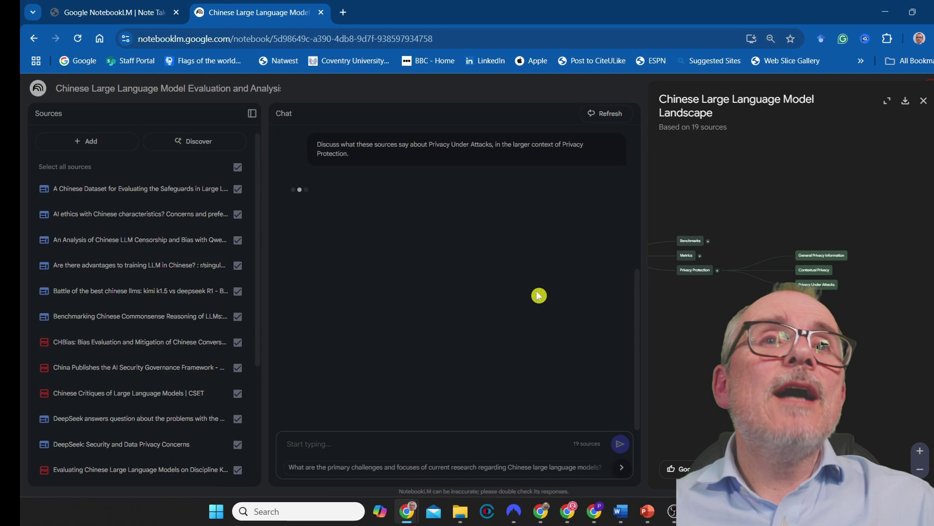
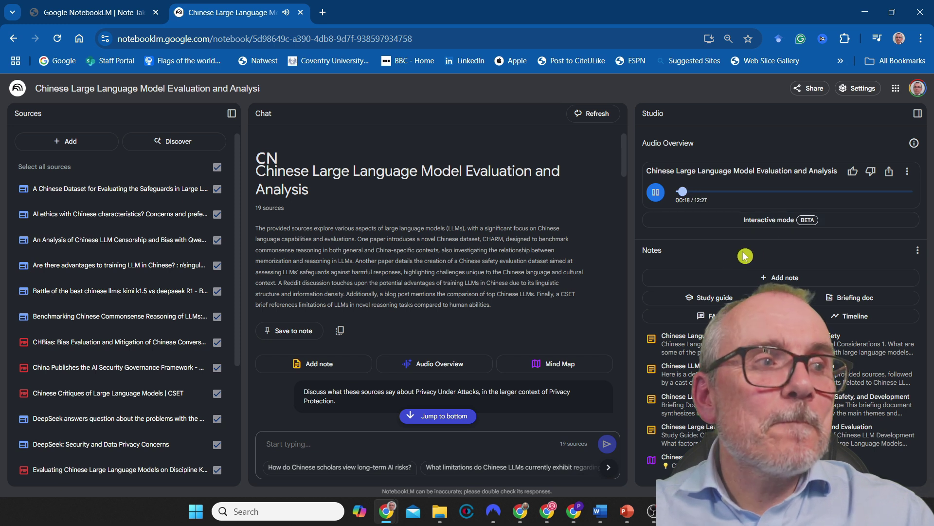
# Switch the audio overview to interactive mode, play it and join the hosts' conversation.
pyautogui.click(656, 193)
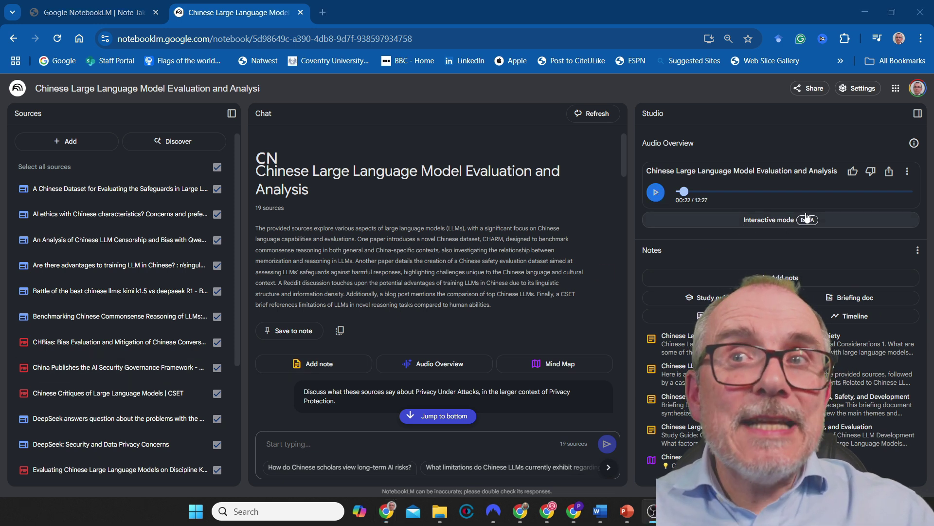
pyautogui.click(779, 220)
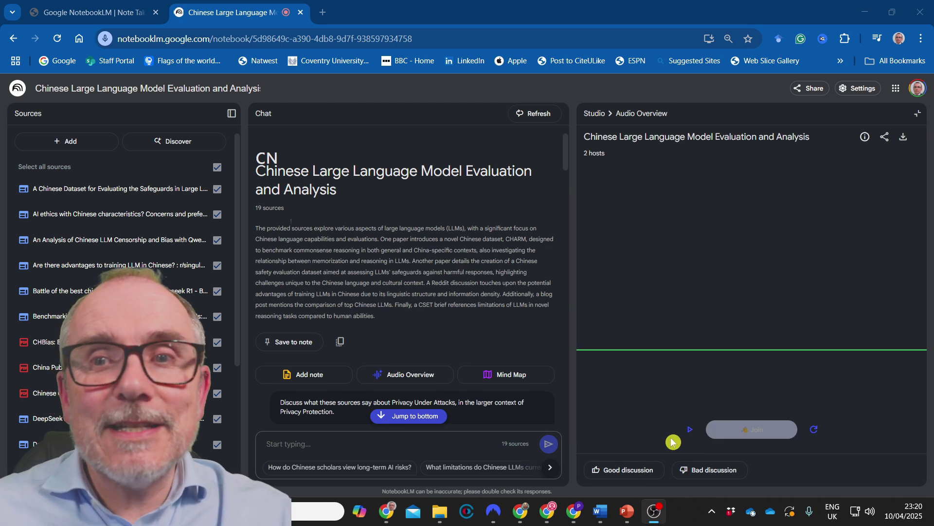
pyautogui.click(690, 429)
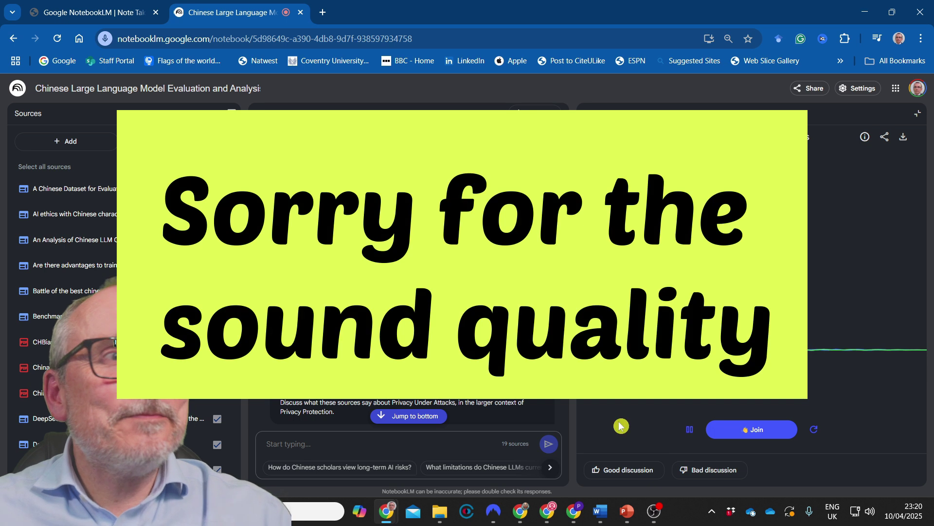
pyautogui.click(758, 434)
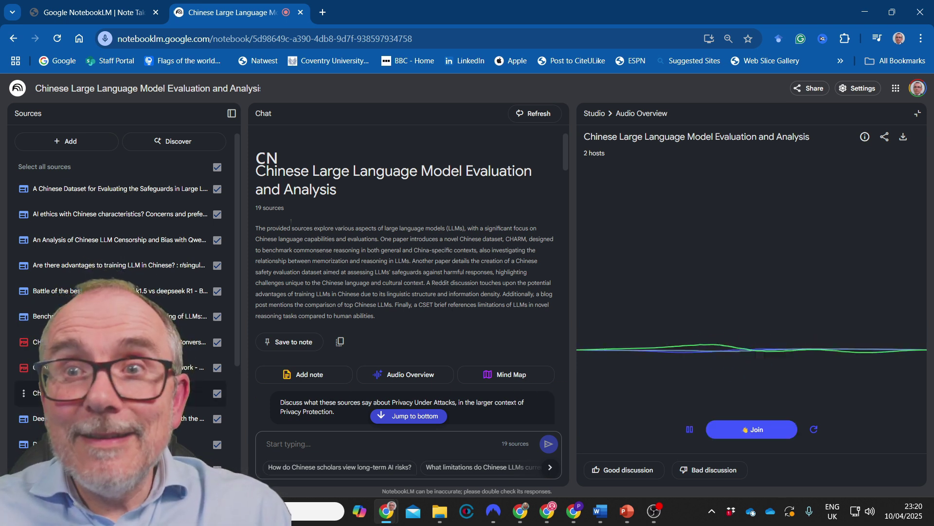
pyautogui.hotkey('alt', 'Tab')
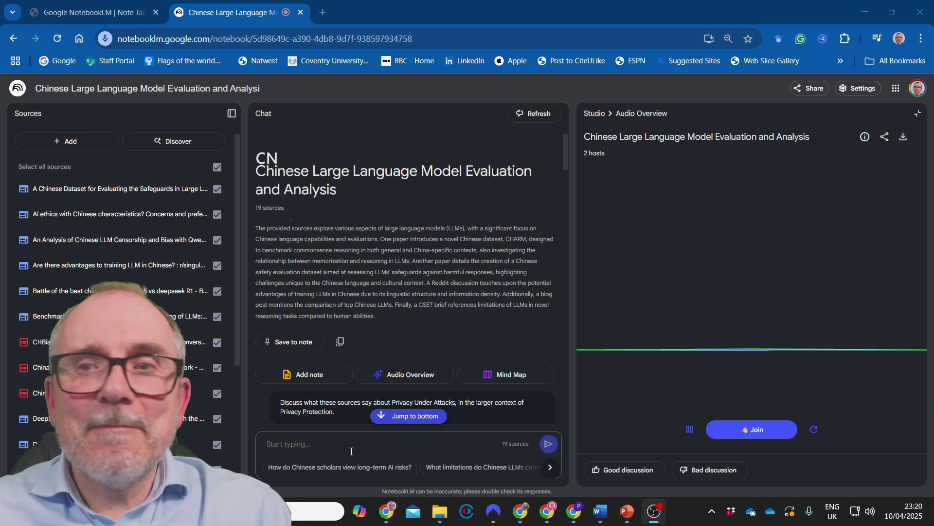
pyautogui.click(680, 428)
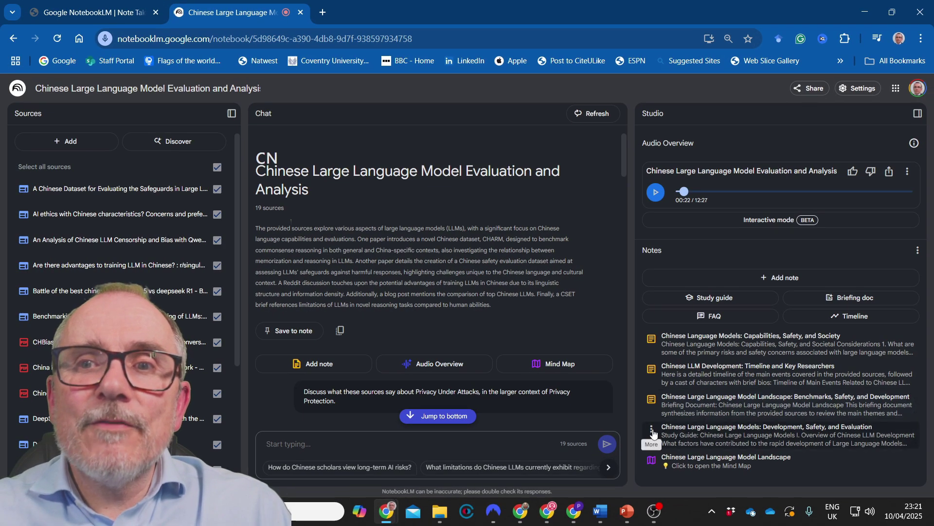
# Open the study guide note "Chinese Large Language Models: Development, Safety, and Evaluation" and read through its questions.
pyautogui.click(652, 431)
pyautogui.click(681, 427)
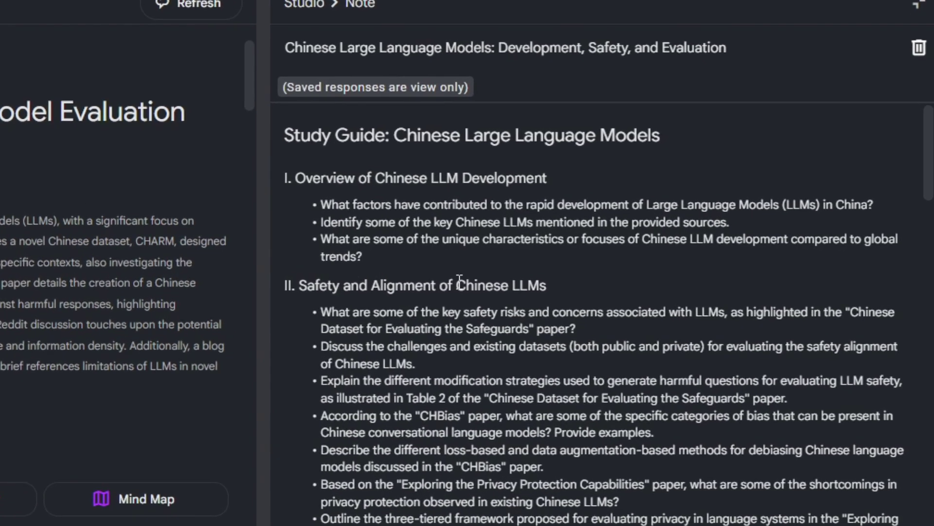
pyautogui.scroll(-5, 486, 292)
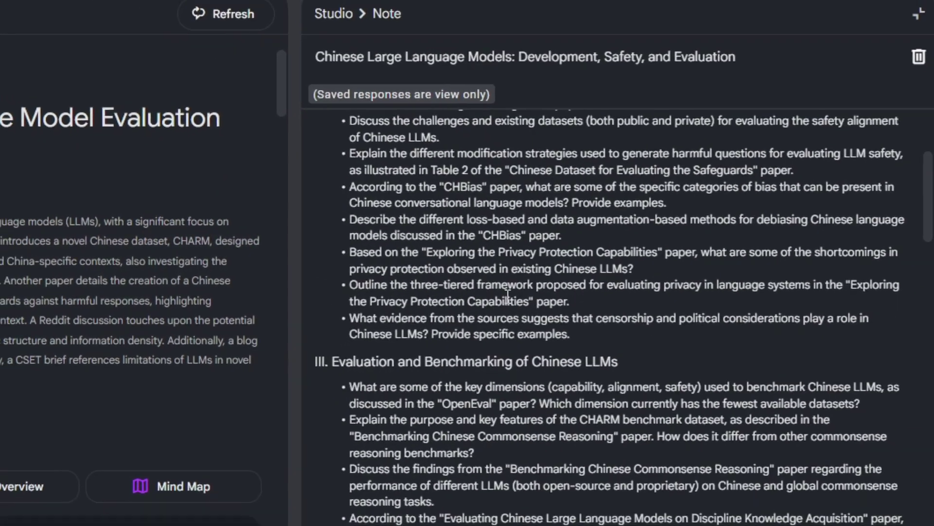
pyautogui.scroll(-3, 507, 297)
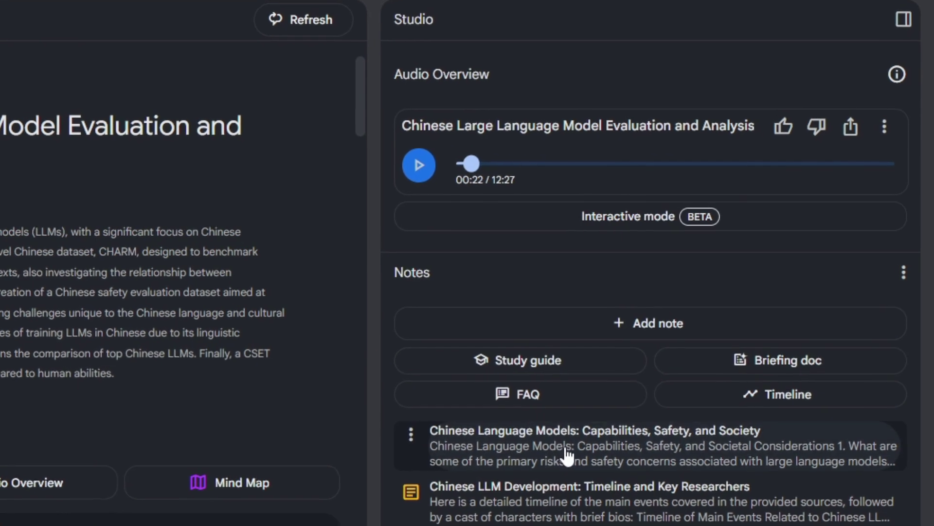
# Open the FAQ note "Chinese Language Models: Capabilities, Safety, and Society" and review its questions and answers.
pyautogui.click(563, 452)
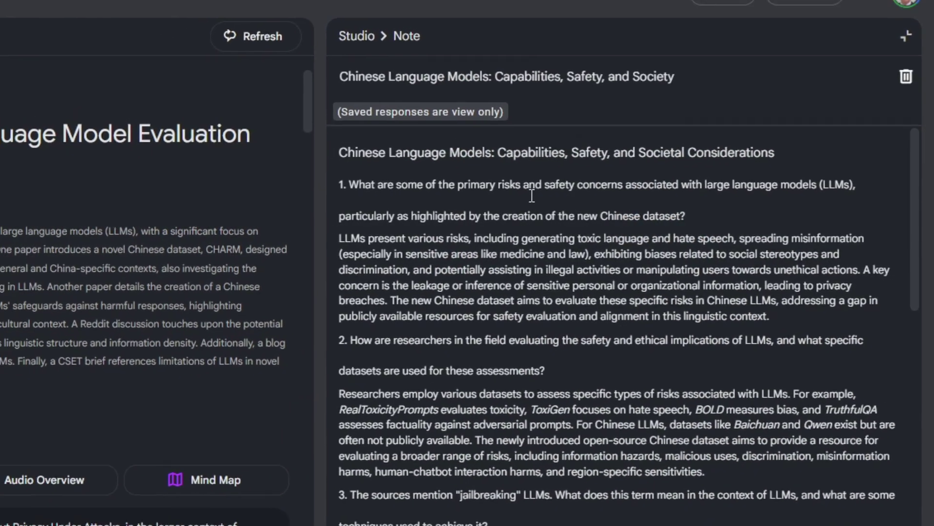
pyautogui.scroll(-15, 552, 196)
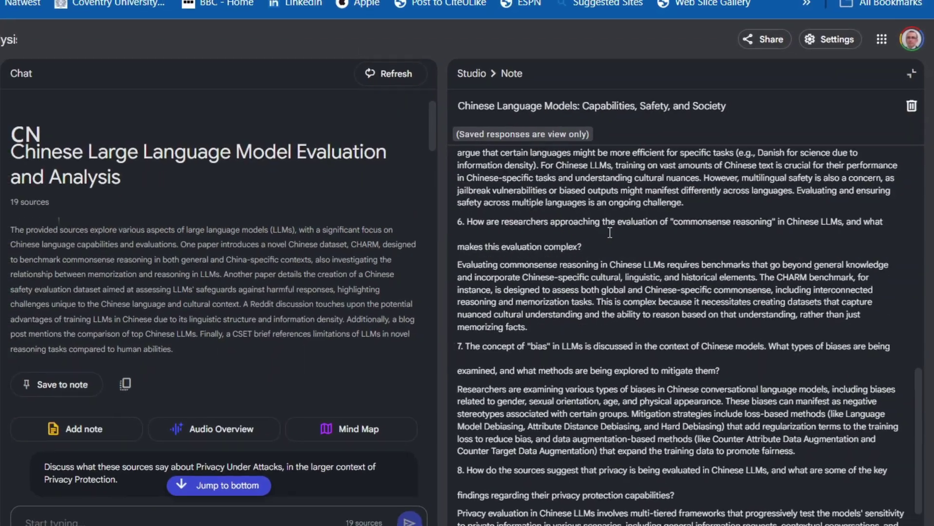
pyautogui.scroll(15, 632, 232)
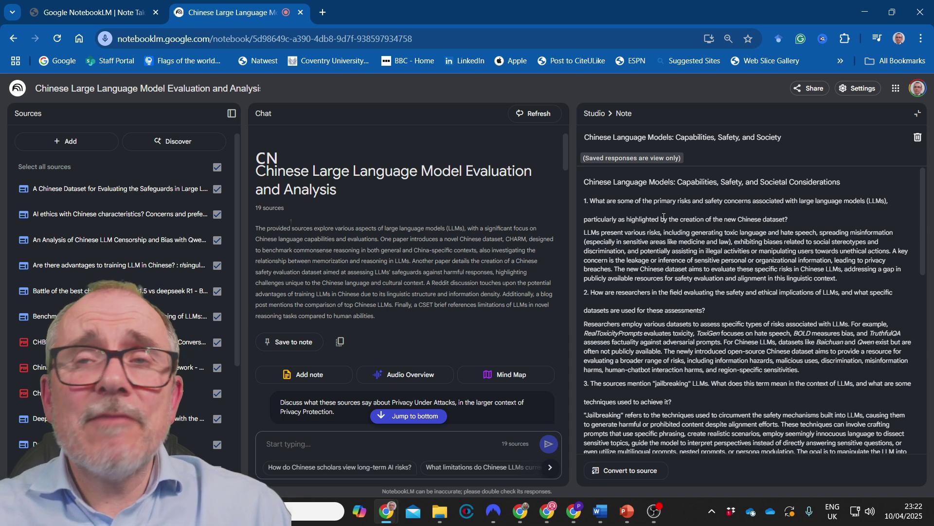
# Reopen the FAQ note "Chinese Language Models: Capabilities, Safety, and Society", read down through its remaining answers and return to the notes list.
pyautogui.click(595, 113)
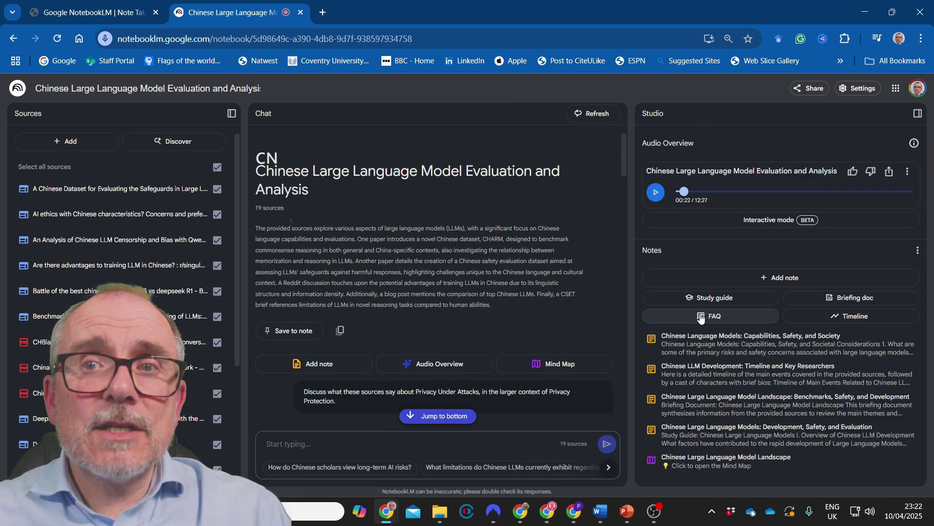
pyautogui.click(700, 343)
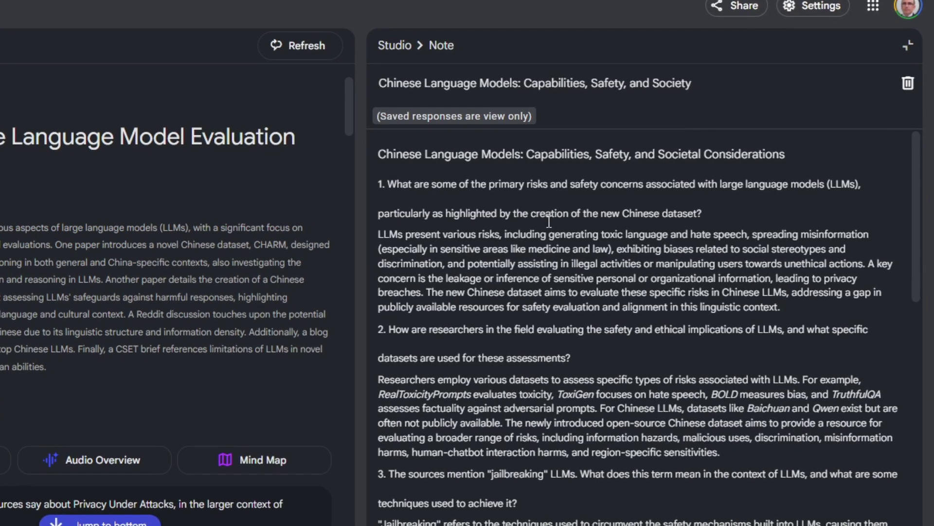
pyautogui.scroll(-2, 555, 226)
pyautogui.scroll(-2, 545, 226)
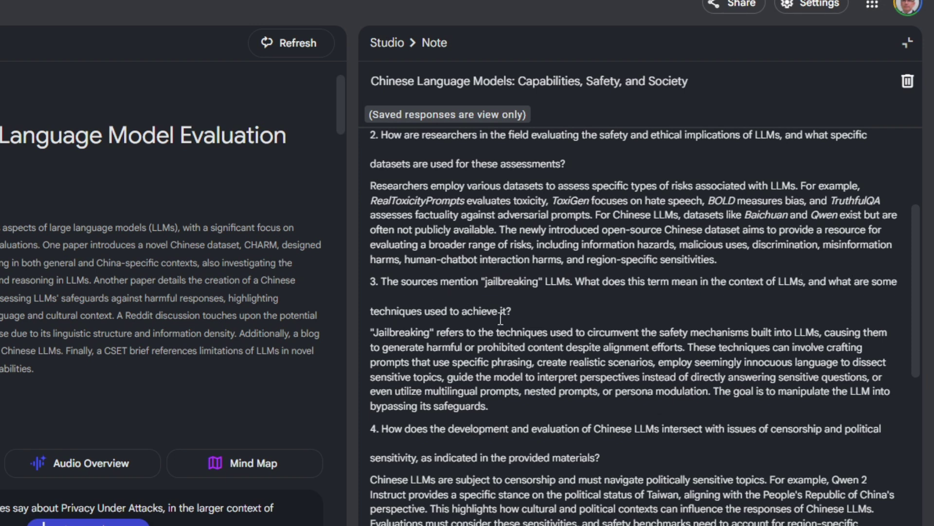
pyautogui.scroll(-4, 539, 311)
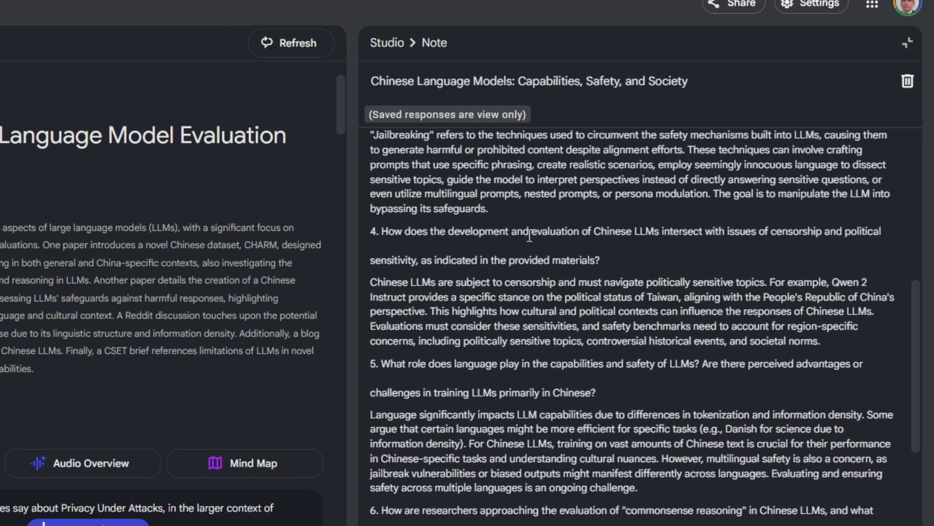
pyautogui.scroll(-4, 530, 238)
pyautogui.scroll(-3, 530, 238)
pyautogui.click(397, 42)
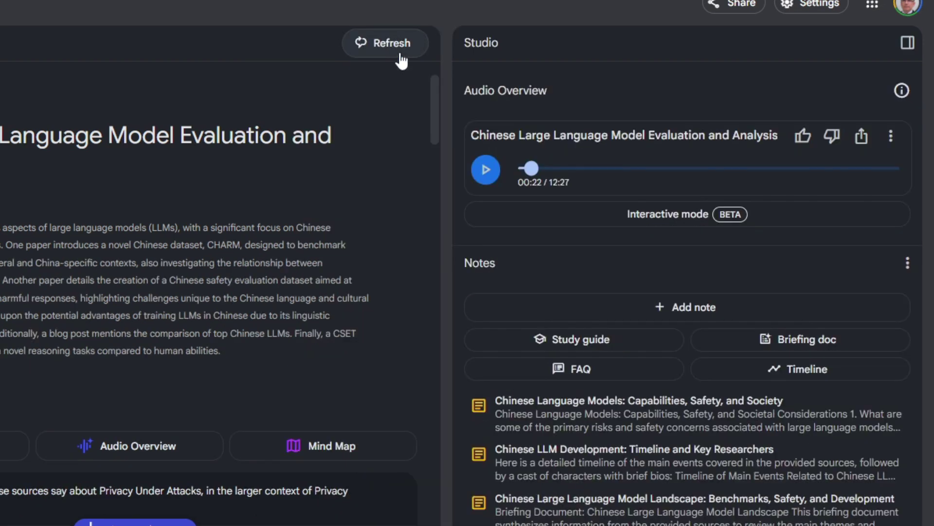
# Generate a new timeline note and read the existing note "Chinese LLM Development: Timeline and Key Researchers" through its cast of characters.
pyautogui.click(759, 376)
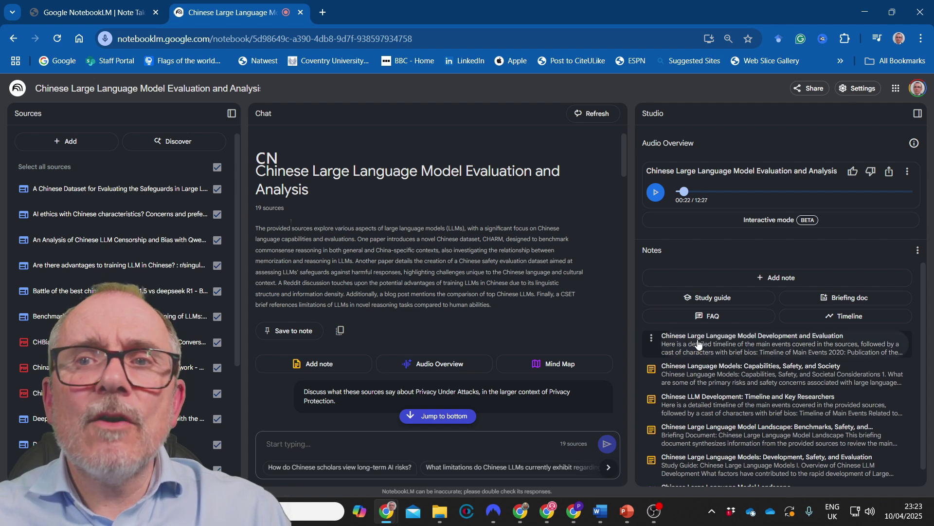
pyautogui.click(701, 410)
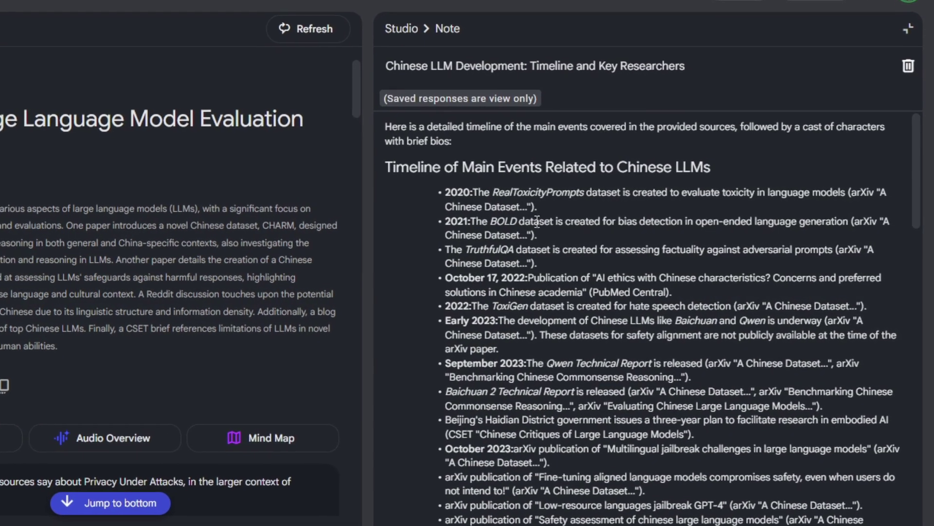
pyautogui.scroll(-12, 537, 222)
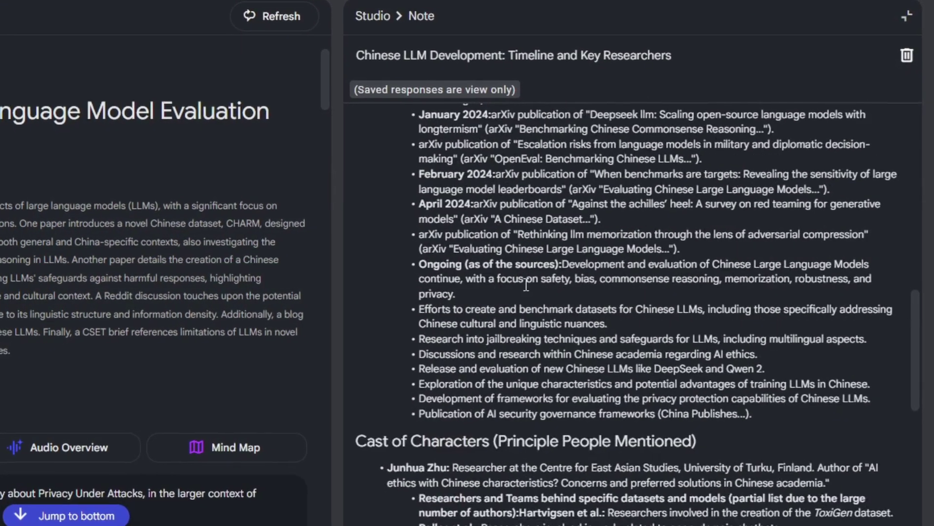
pyautogui.scroll(-5, 526, 284)
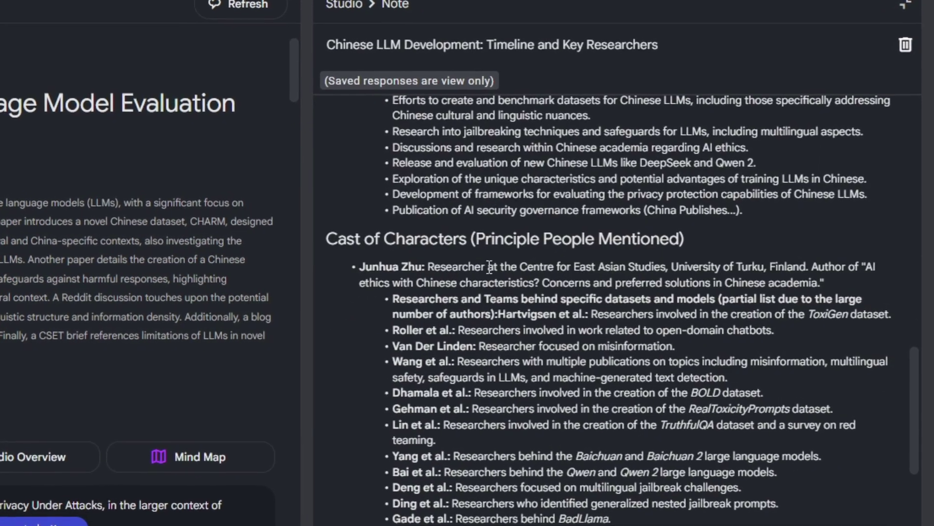
pyautogui.scroll(-10, 489, 266)
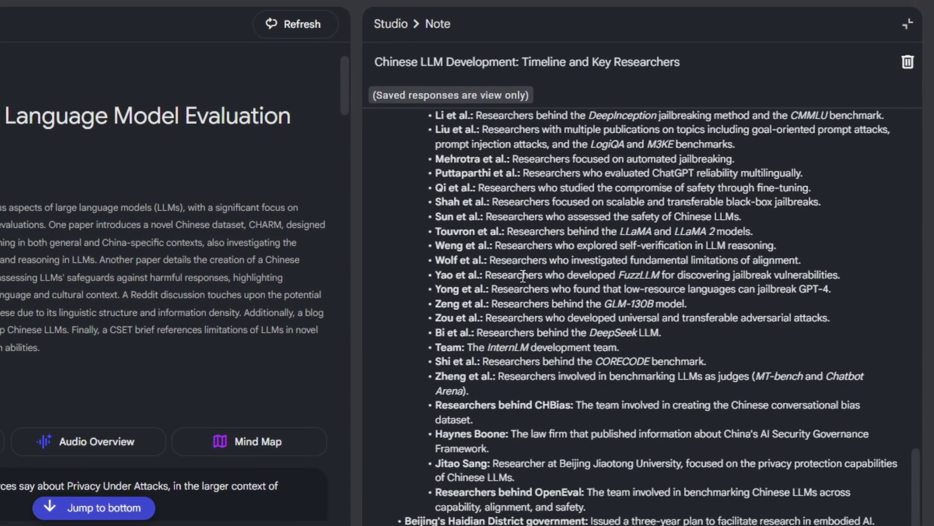